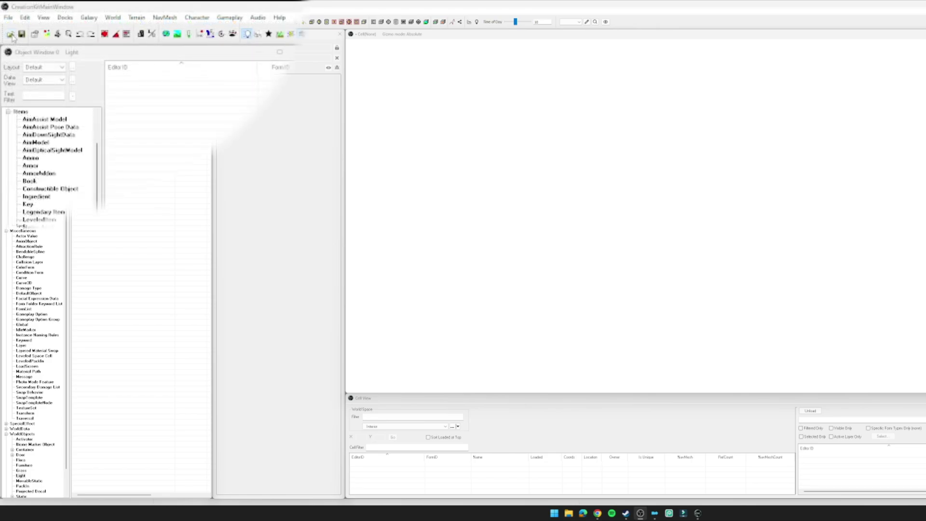
- Bring up the Data dialog and mark Starfield.esm to load
{"action": "left_click", "coordinate": [11, 36]}
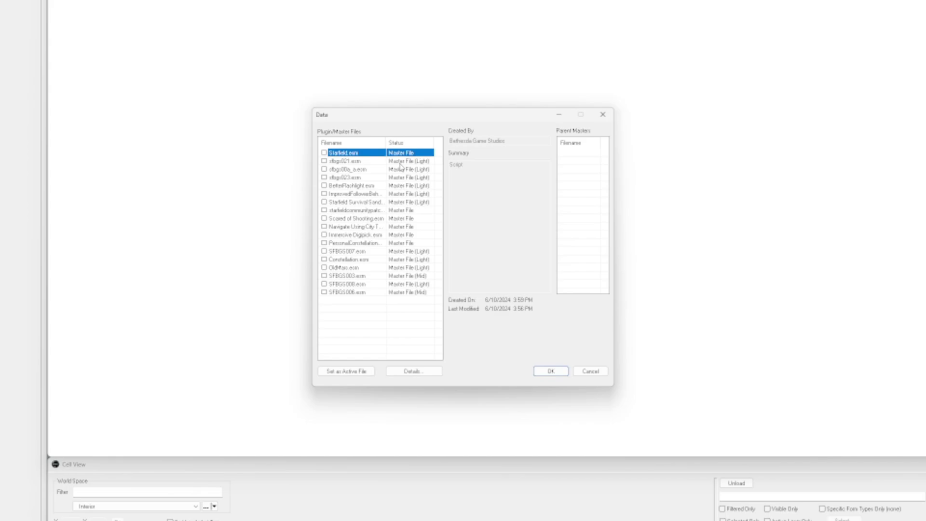
{"action": "double_click", "coordinate": [361, 154]}
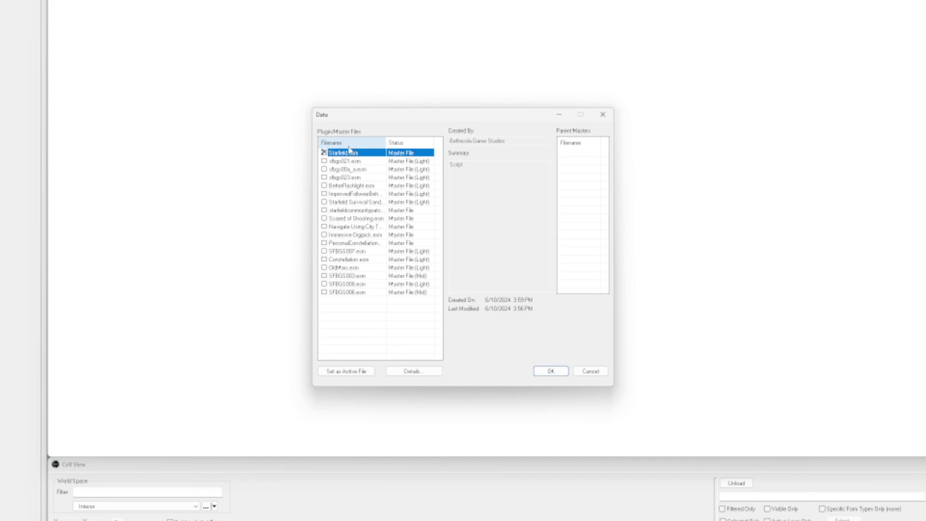
- Compare Constellation.esm and OldMars.esm details, mark both to load, and inspect Starfield.esm as parent master
{"action": "left_click", "coordinate": [348, 260]}
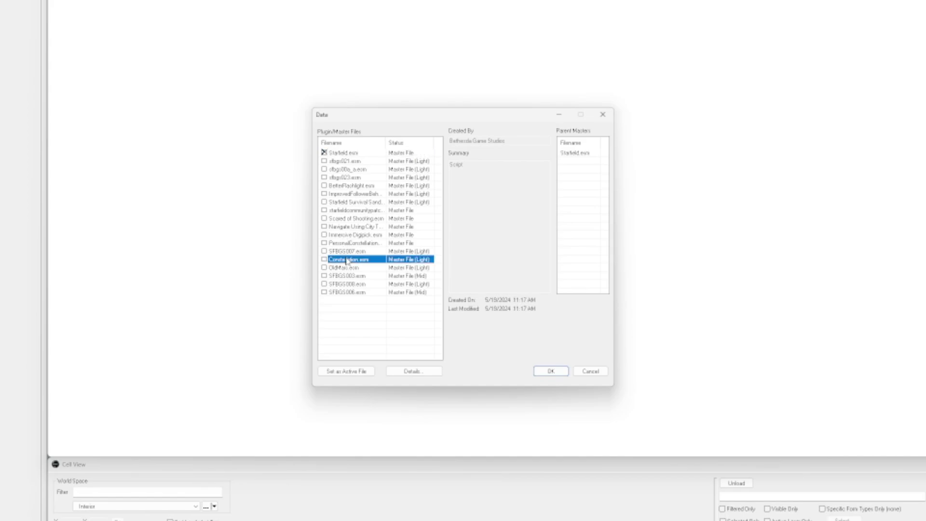
{"action": "left_click", "coordinate": [345, 268]}
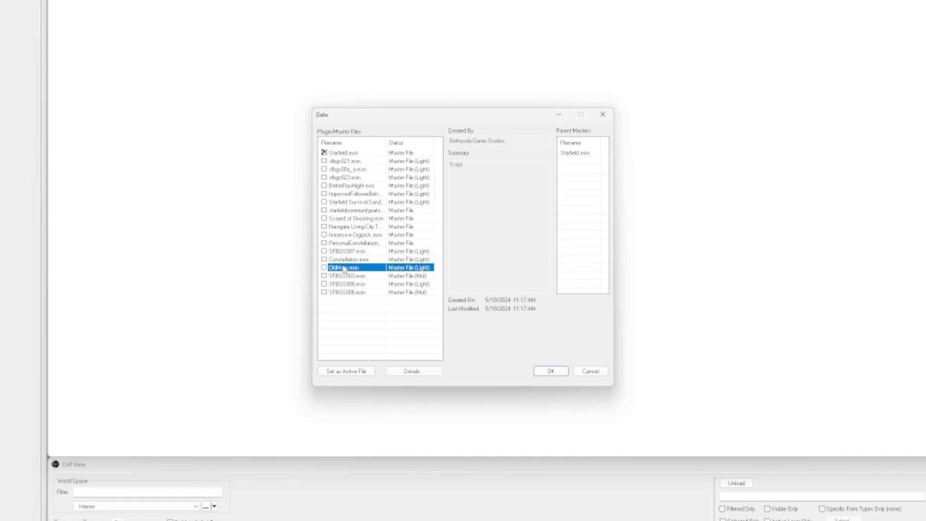
{"action": "left_click", "coordinate": [345, 261]}
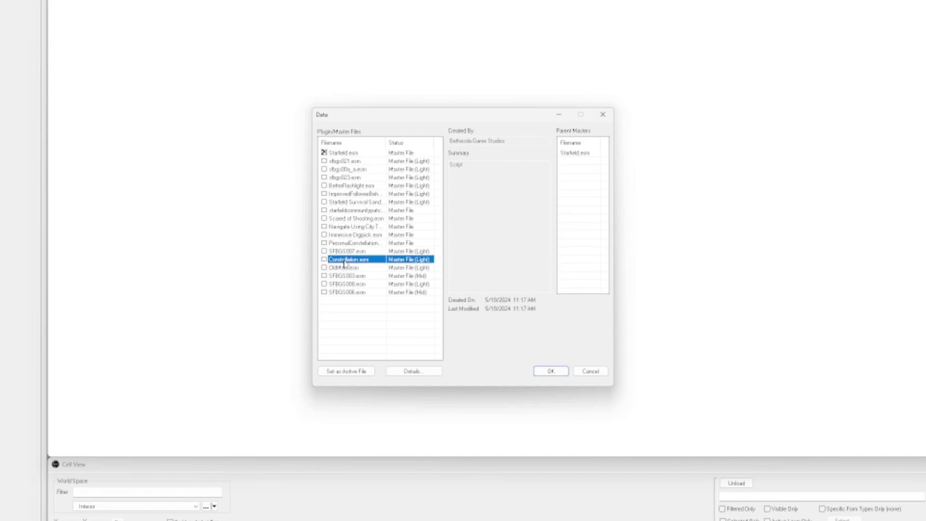
{"action": "double_click", "coordinate": [354, 260]}
{"action": "double_click", "coordinate": [356, 267]}
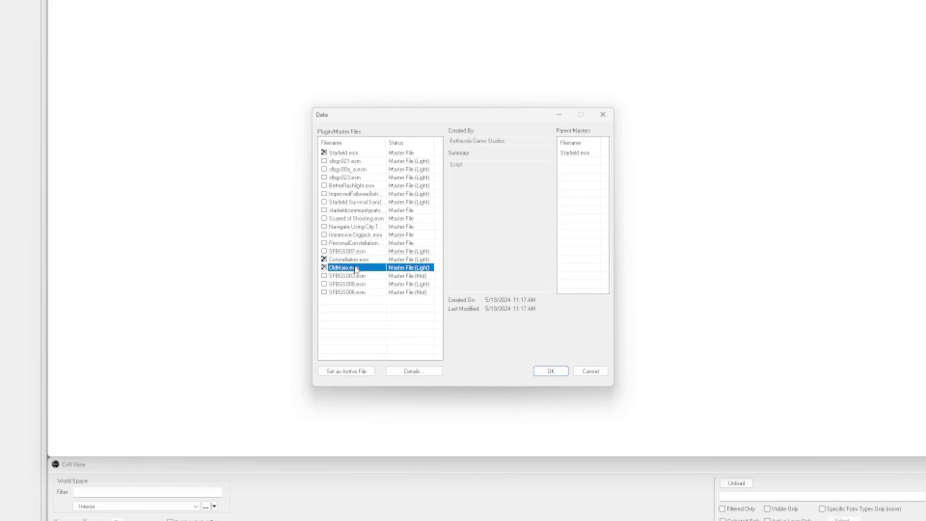
{"action": "left_click", "coordinate": [357, 260]}
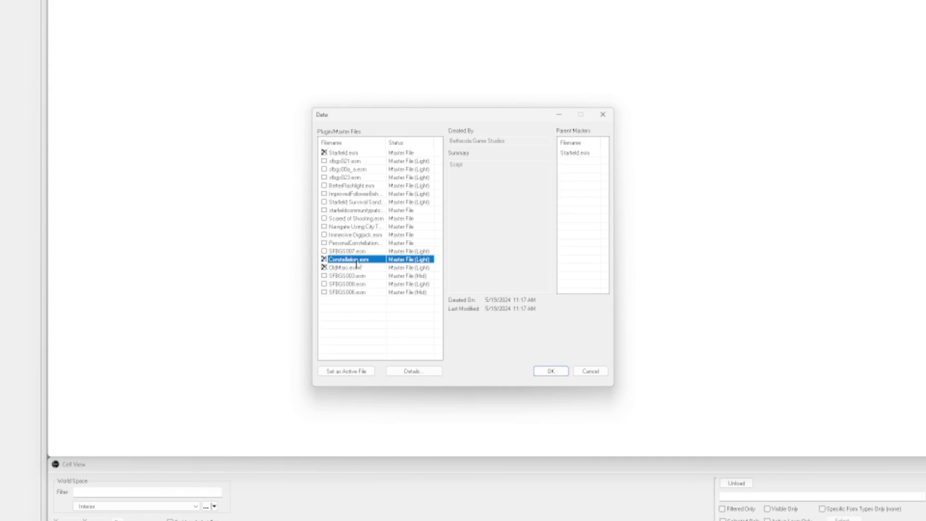
{"action": "left_click", "coordinate": [591, 155]}
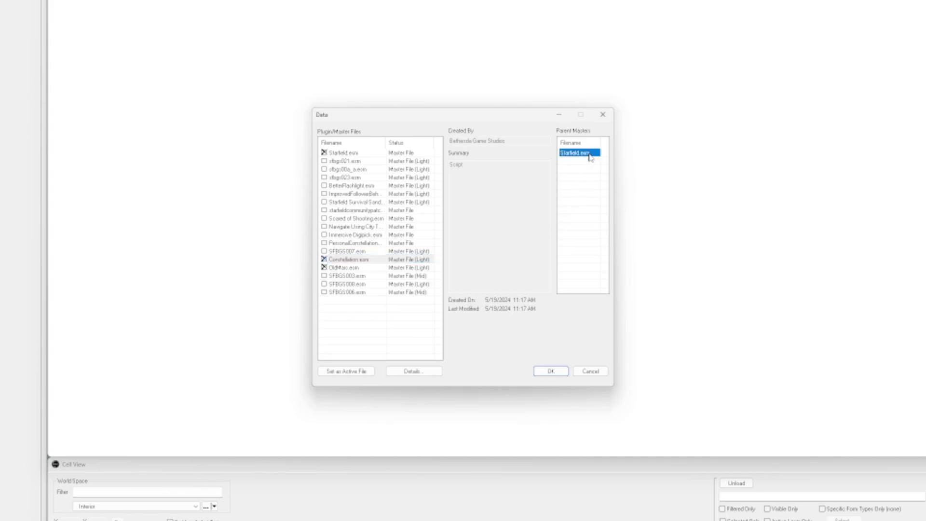
- Unmark the masters, re-mark Constellation.esm and Starfield.esm, and review their details
{"action": "double_click", "coordinate": [360, 153]}
{"action": "double_click", "coordinate": [349, 259]}
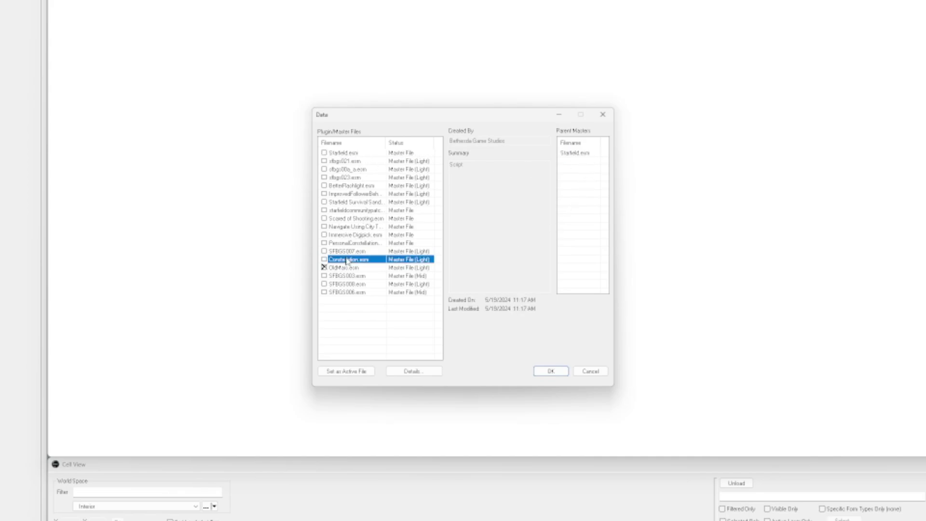
{"action": "double_click", "coordinate": [350, 261]}
{"action": "double_click", "coordinate": [352, 155]}
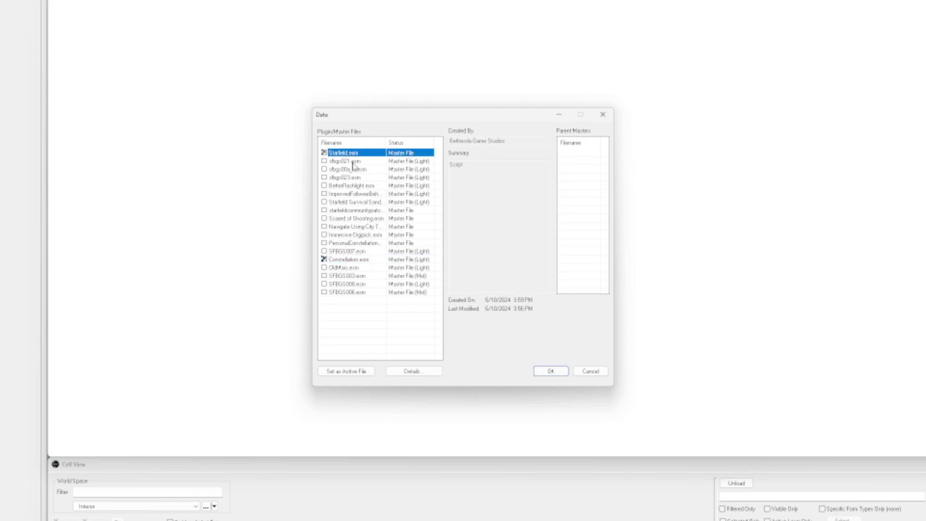
{"action": "left_click", "coordinate": [349, 259]}
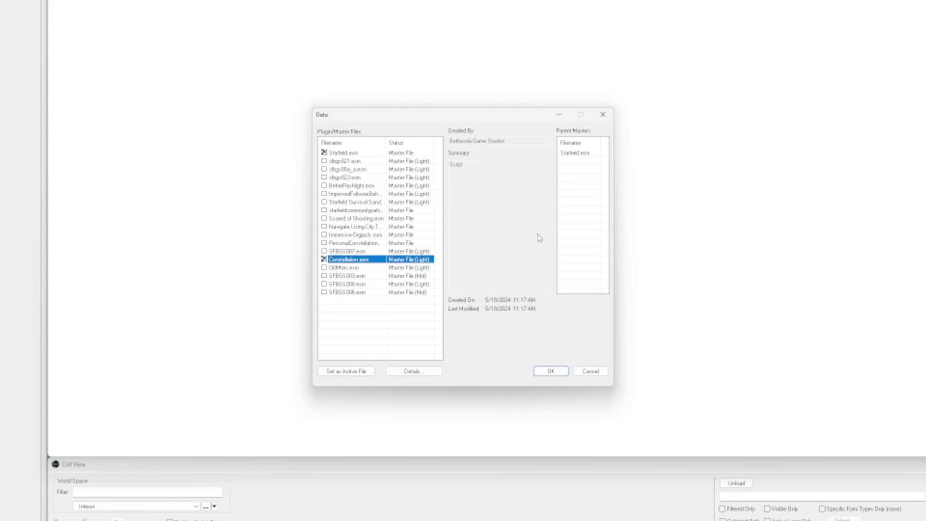
{"action": "left_click", "coordinate": [351, 156]}
{"action": "left_click", "coordinate": [357, 261]}
{"action": "left_click", "coordinate": [350, 156]}
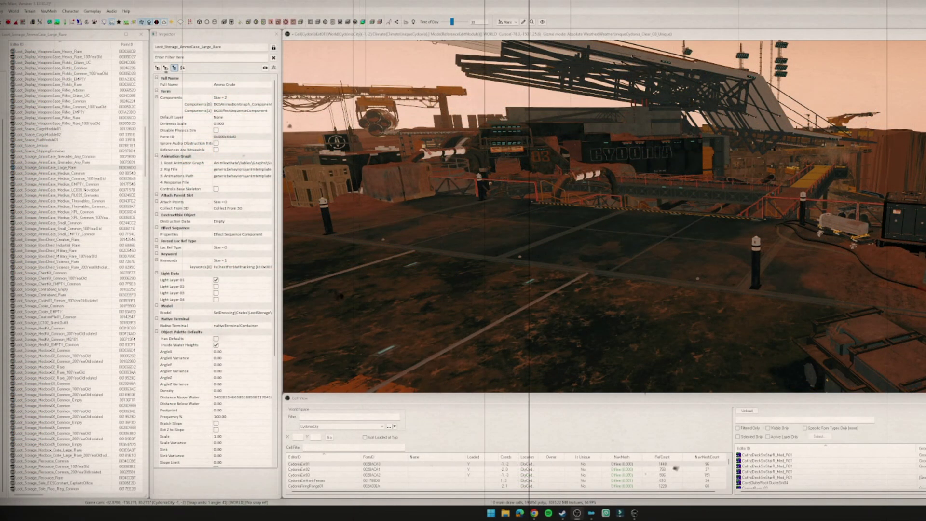
- Add Food_Produce_Carrot to the ammo crate and confirm it as new container DFStorageBasic
{"action": "double_click", "coordinate": [73, 168]}
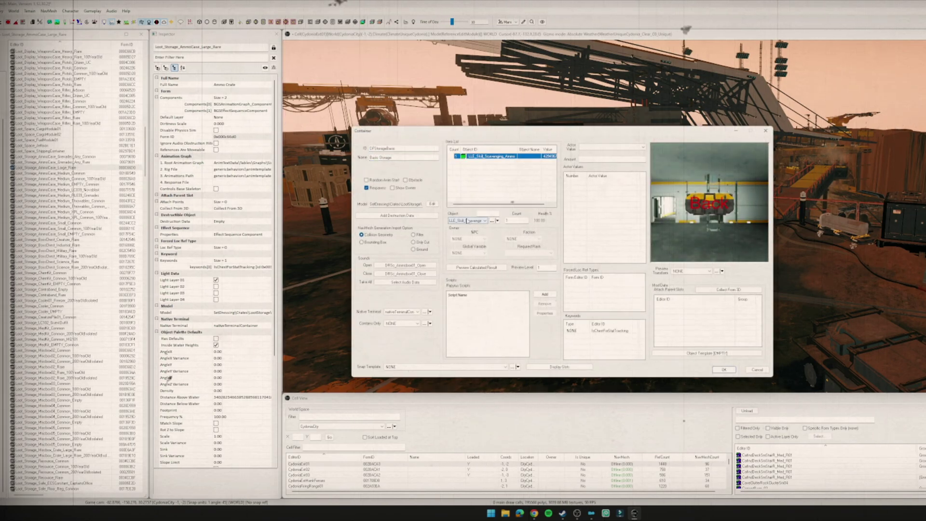
{"action": "left_click", "coordinate": [479, 223]}
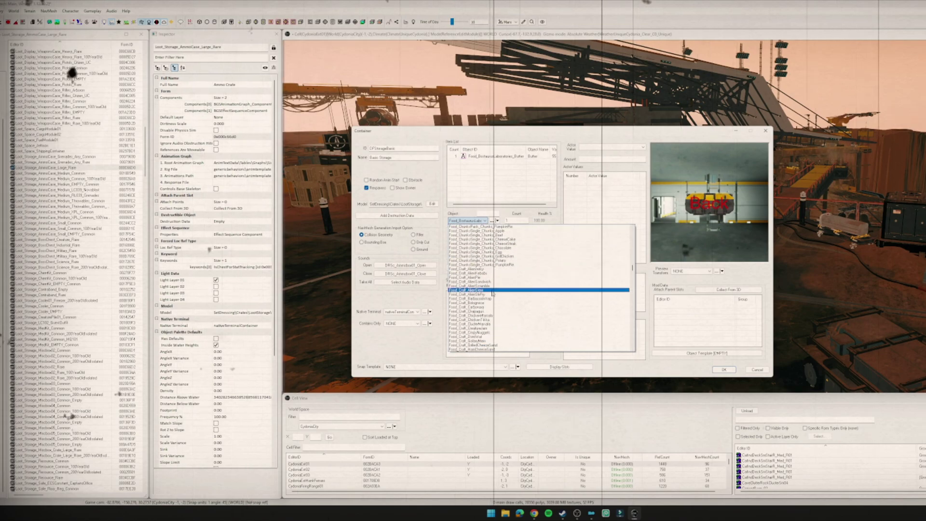
{"action": "scroll", "coordinate": [496, 323], "scroll_direction": "down", "scroll_amount": 5}
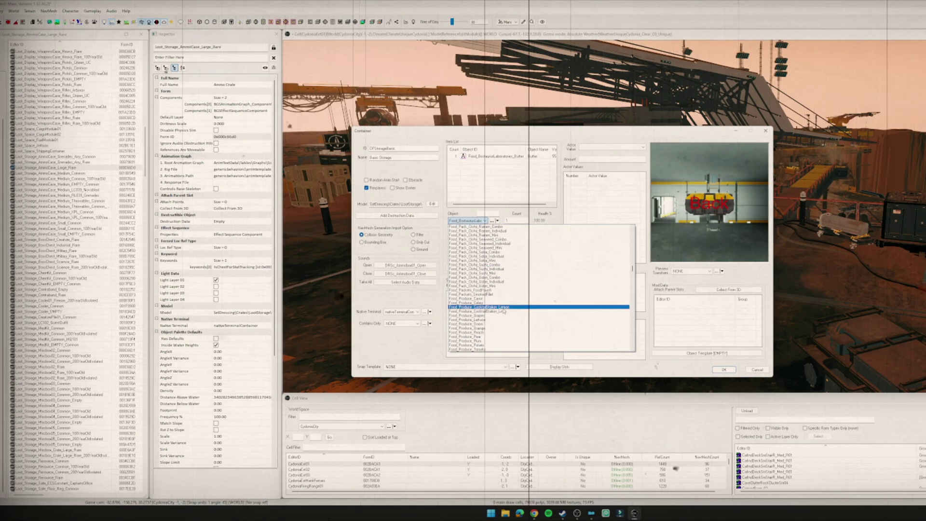
{"action": "left_click", "coordinate": [499, 304]}
{"action": "key", "text": "Return"}
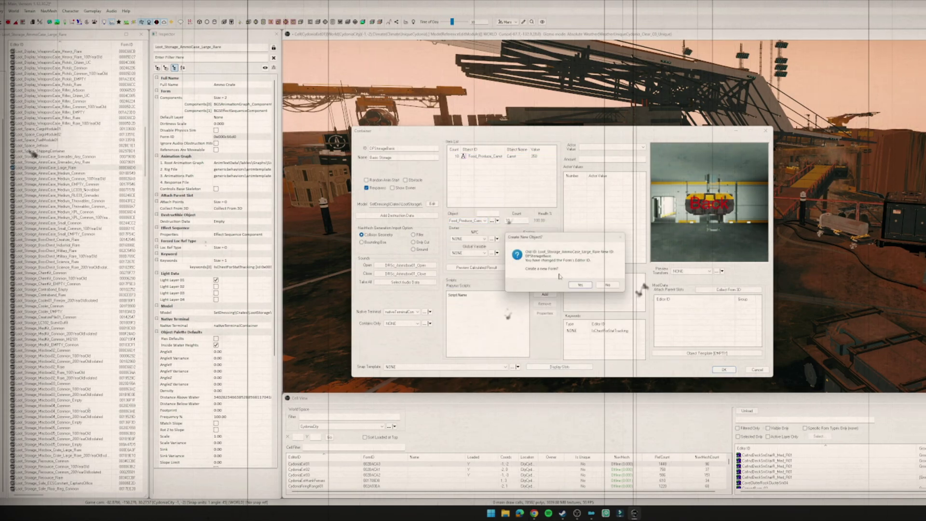
{"action": "key", "text": "Return"}
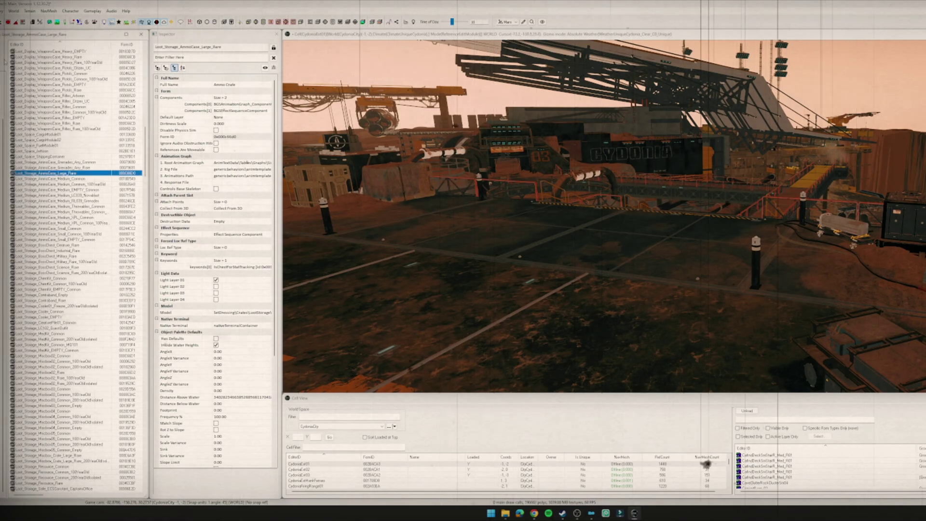
- Place the DFStorageBasic box in the Cydonia scene and rotate it
{"action": "left_click_drag", "start_coordinate": [28, 51], "coordinate": [802, 249]}
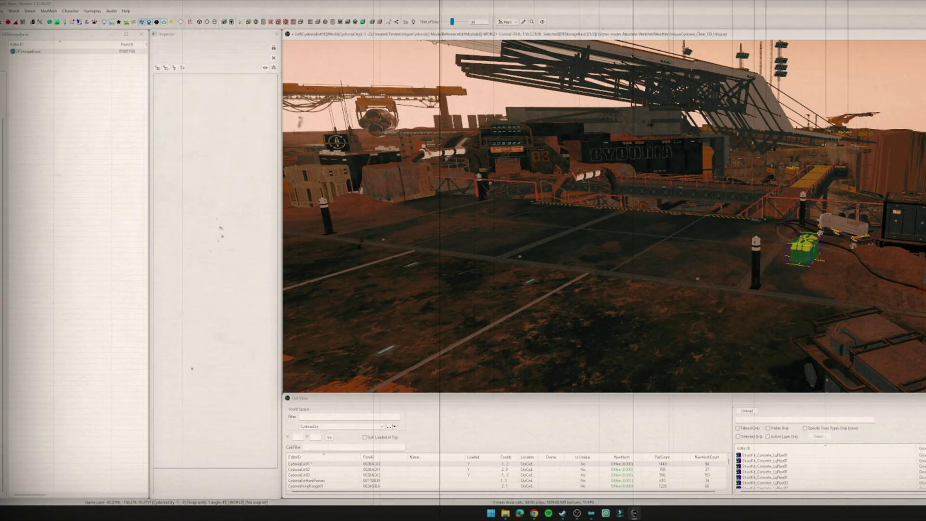
{"action": "scroll", "coordinate": [805, 257], "scroll_direction": "up", "scroll_amount": 2}
{"action": "key", "text": "f"}
{"action": "right_click_drag", "start_coordinate": [637, 217], "coordinate": [604, 215]}
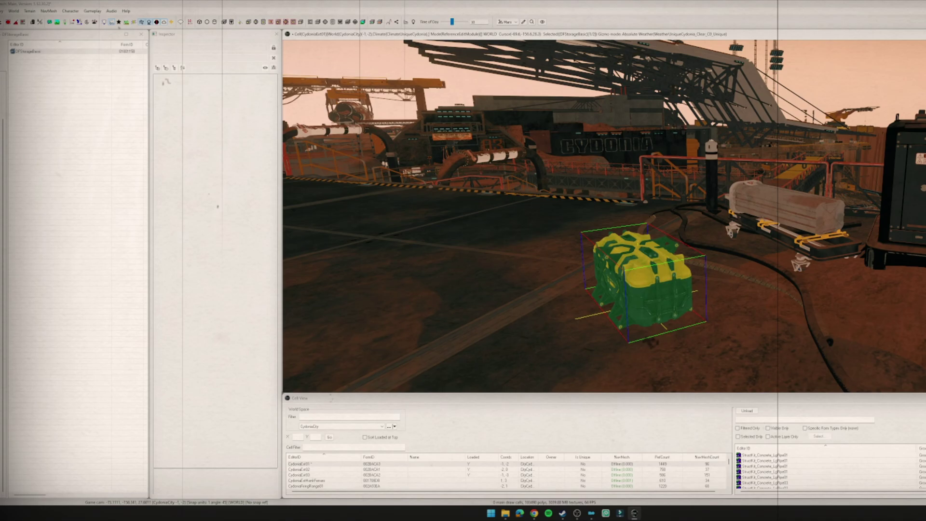
{"action": "left_click", "coordinate": [604, 215]}
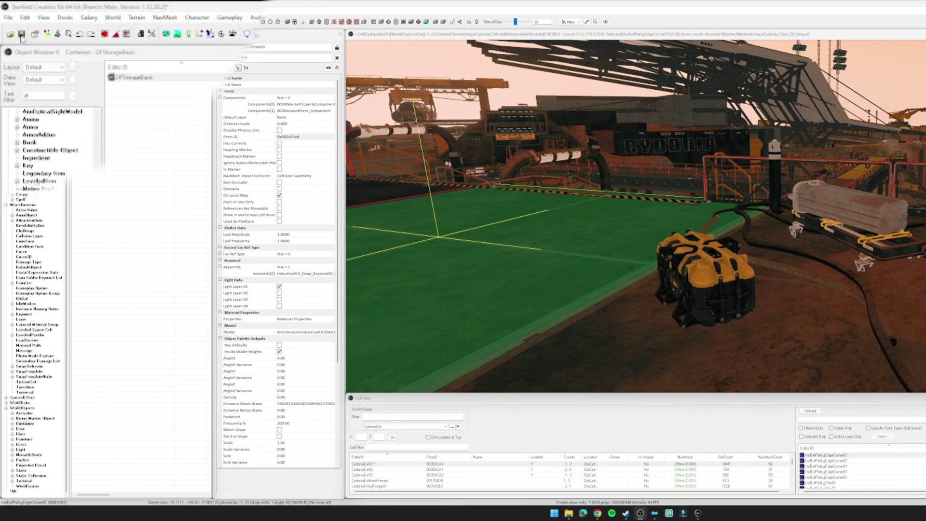
{"action": "left_click", "coordinate": [21, 35]}
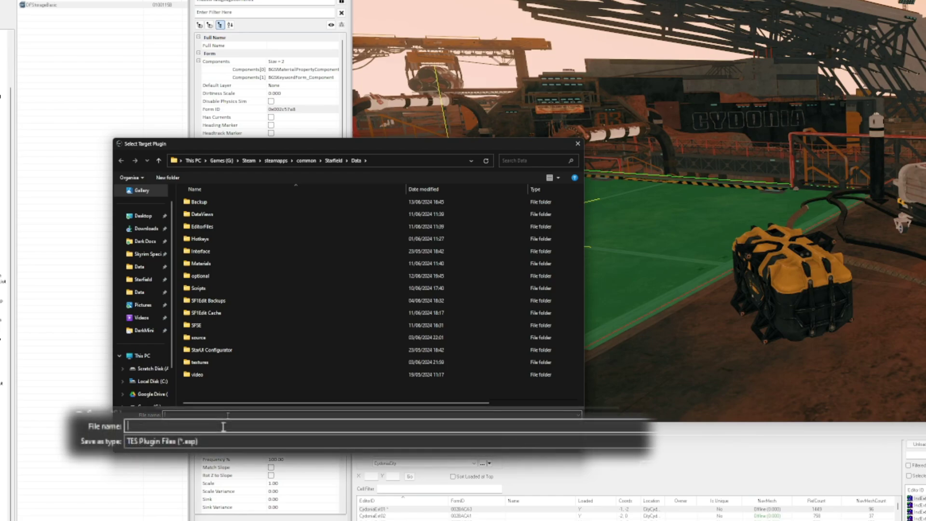
{"action": "type", "text": "DFTest"}
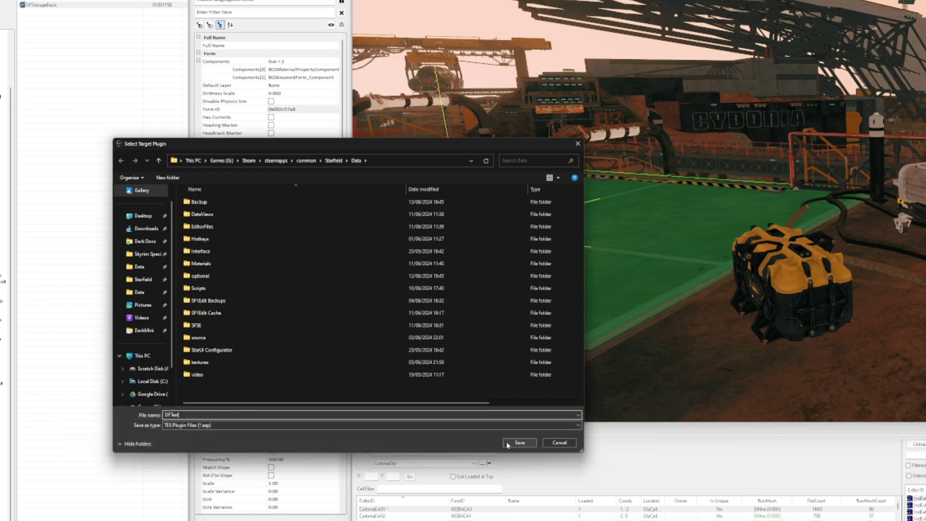
- Save the plugin as DFTest.esp in Starfield's Data folder
{"action": "left_click", "coordinate": [508, 442]}
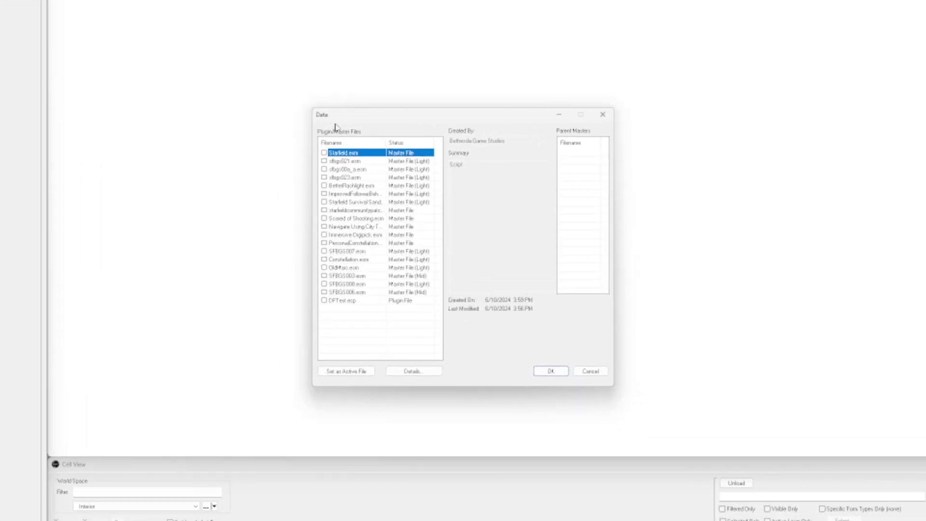
- Load DFTest.esp as the active file together with Starfield.esm
{"action": "left_click", "coordinate": [355, 303]}
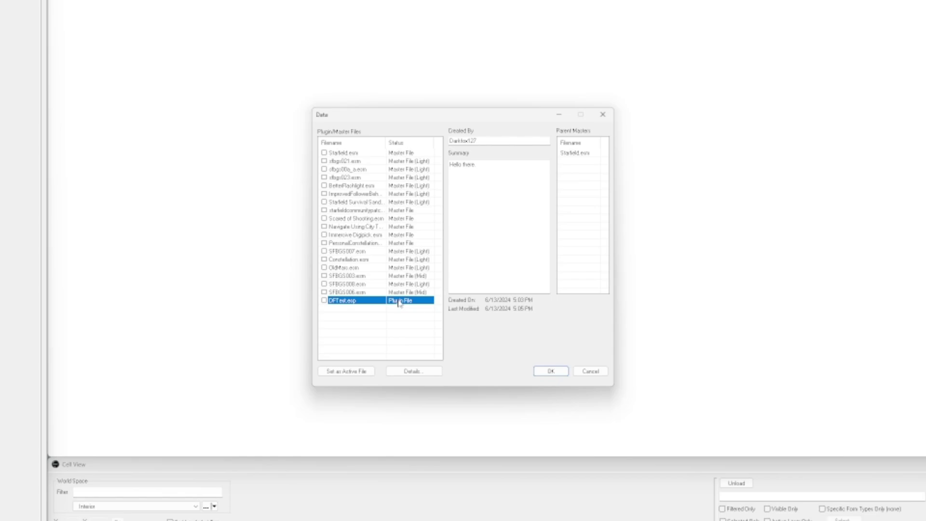
{"action": "double_click", "coordinate": [398, 303]}
{"action": "left_click", "coordinate": [366, 371]}
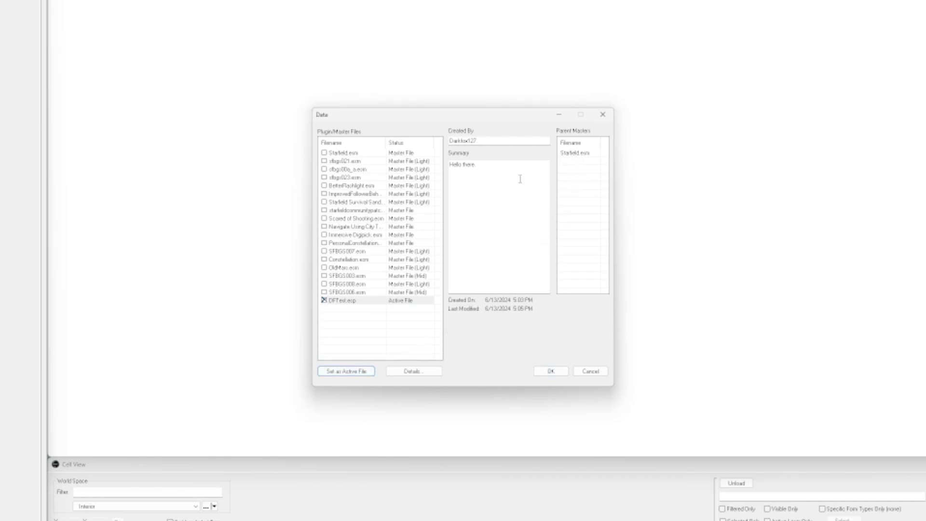
{"action": "double_click", "coordinate": [401, 155]}
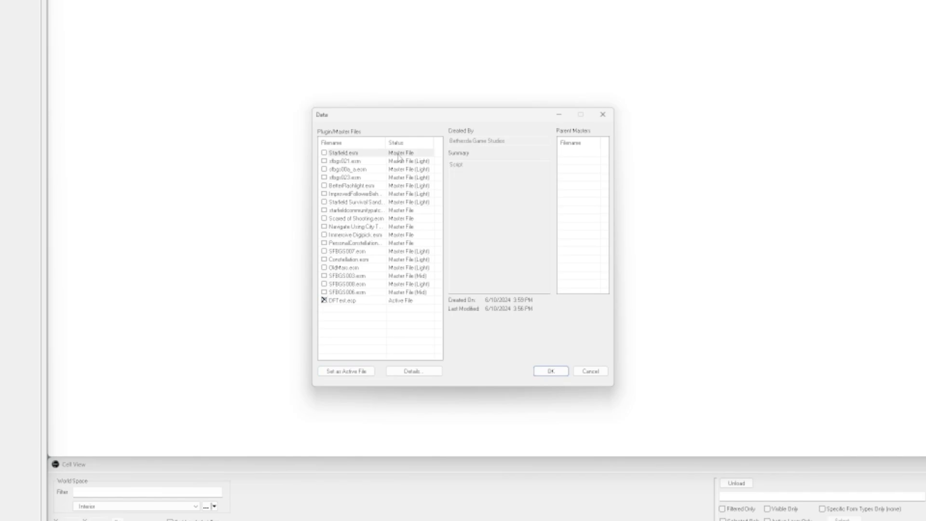
{"action": "left_click", "coordinate": [367, 301]}
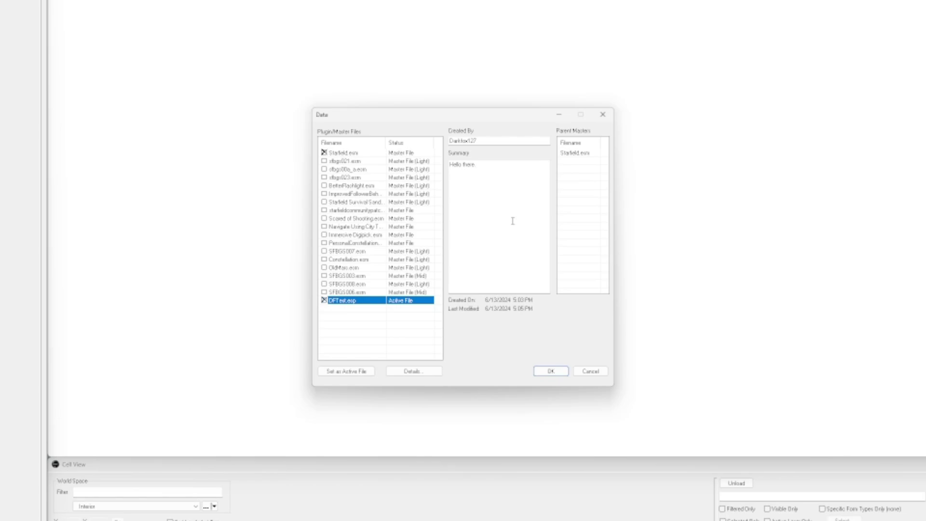
- Review DFTest.esp's Created By and Summary fields
{"action": "left_click_drag", "start_coordinate": [489, 141], "coordinate": [439, 144]}
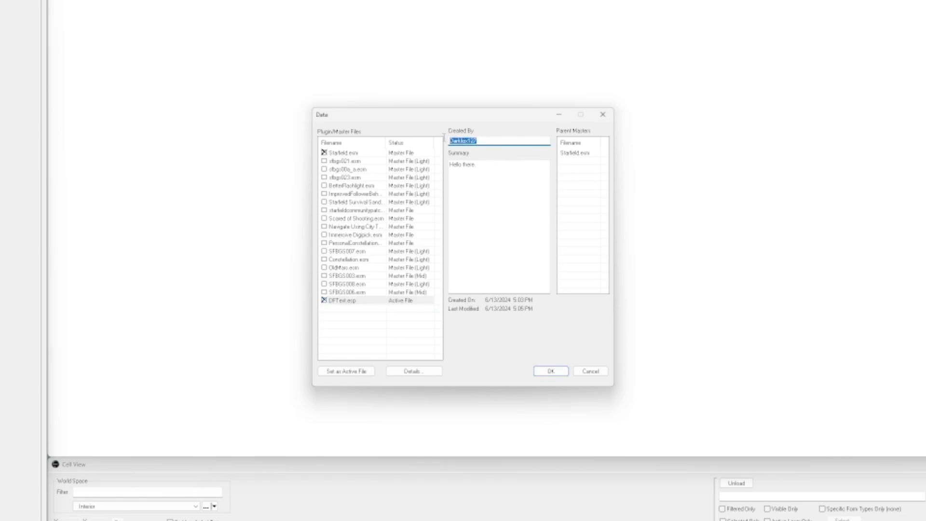
{"action": "key", "text": "Tab"}
{"action": "left_click", "coordinate": [488, 167]}
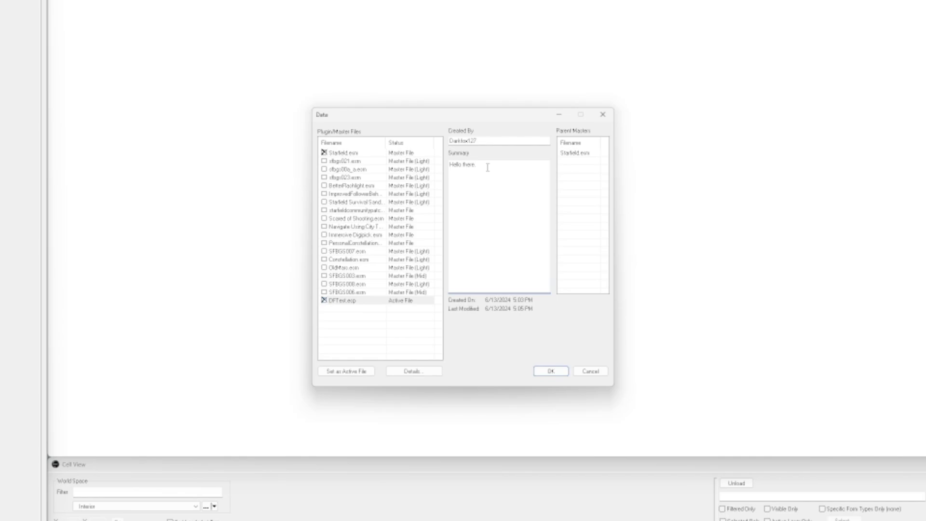
{"action": "key", "text": "shift+Tab"}
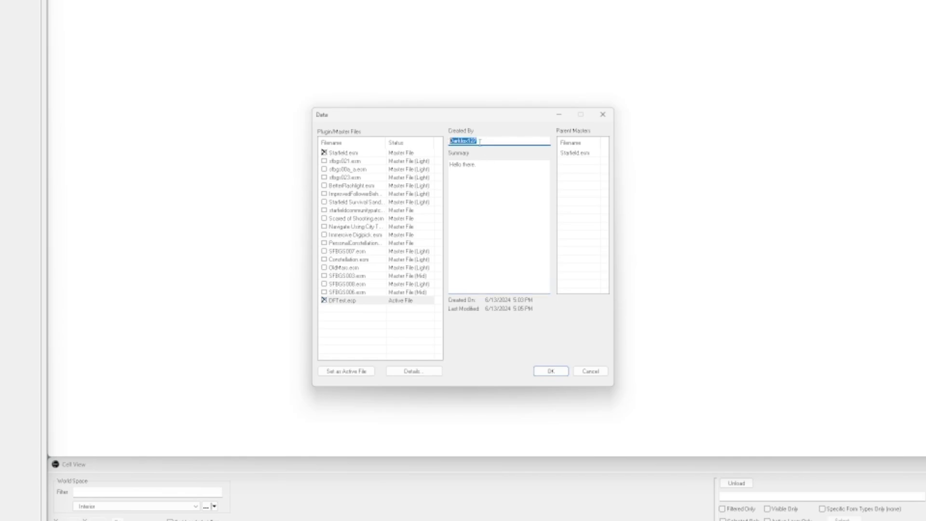
{"action": "key", "text": "End"}
{"action": "left_click", "coordinate": [408, 302]}
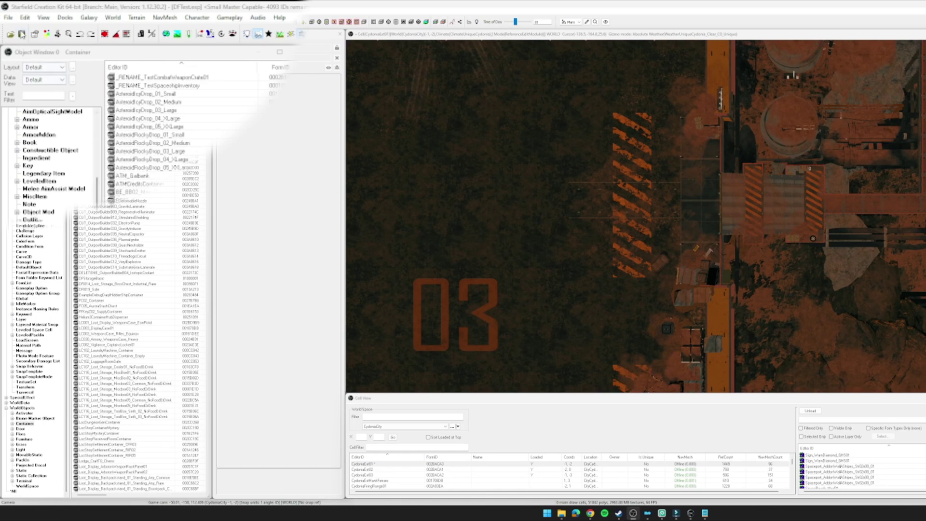
- Convert DFTest to a Small Master with File > Convert Active File, accepting both prompts
{"action": "left_click", "coordinate": [8, 16]}
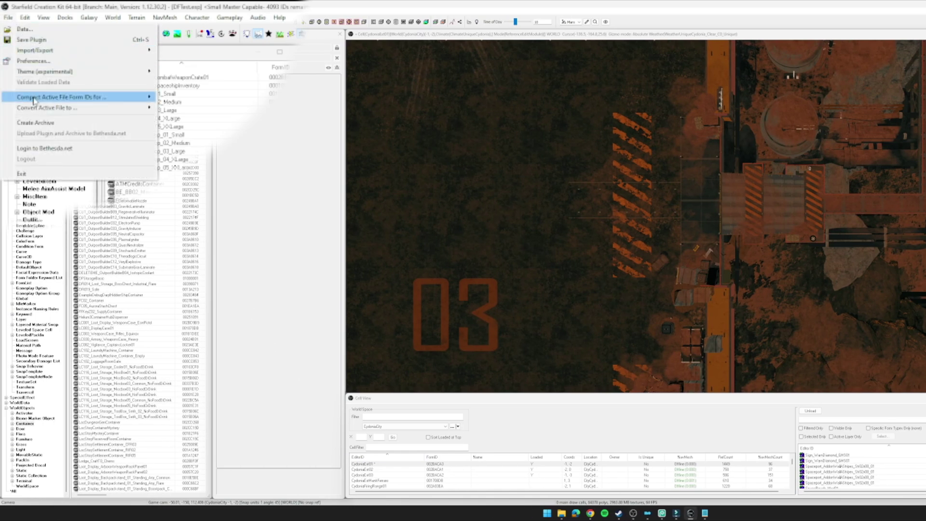
{"action": "mouse_move", "coordinate": [44, 107]}
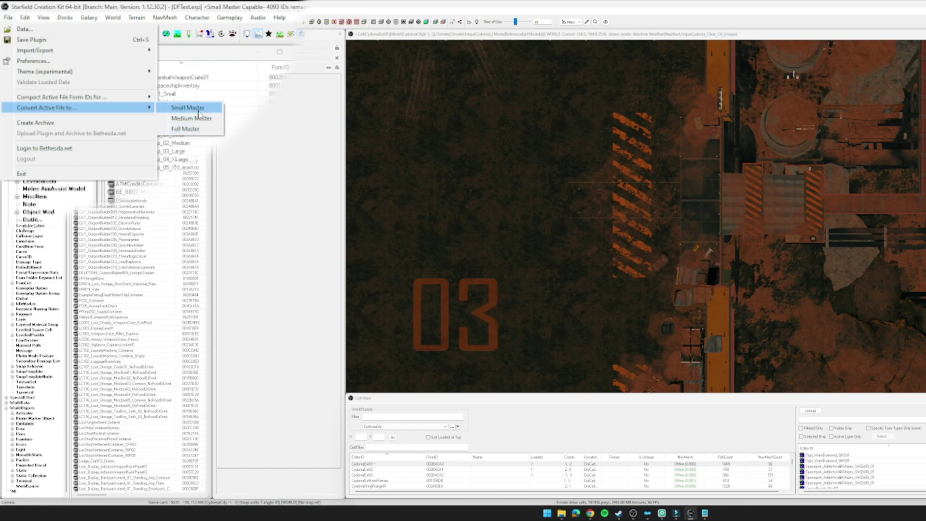
{"action": "left_click", "coordinate": [190, 109]}
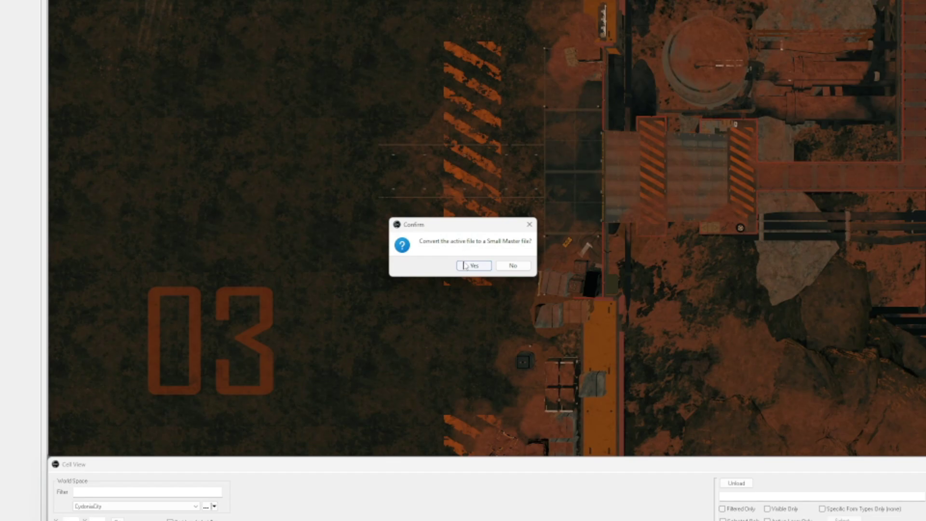
{"action": "left_click", "coordinate": [471, 265]}
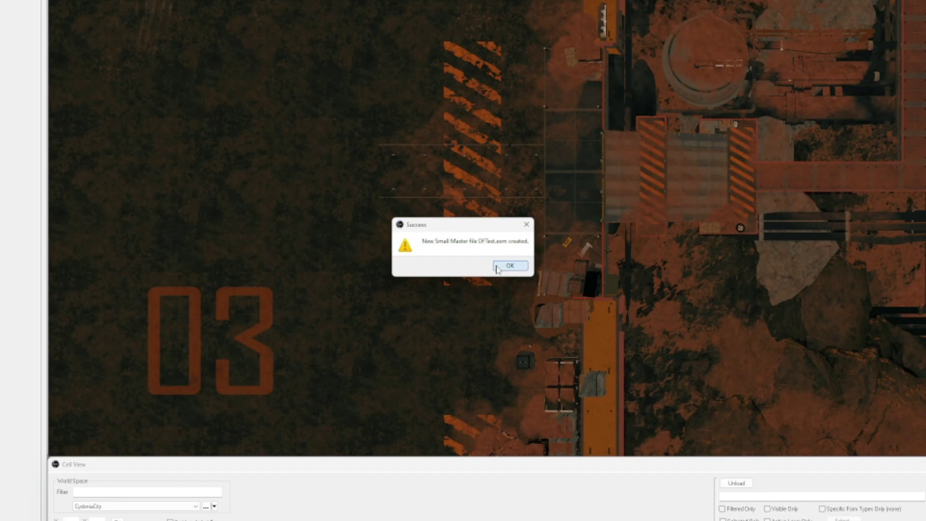
{"action": "left_click", "coordinate": [509, 266]}
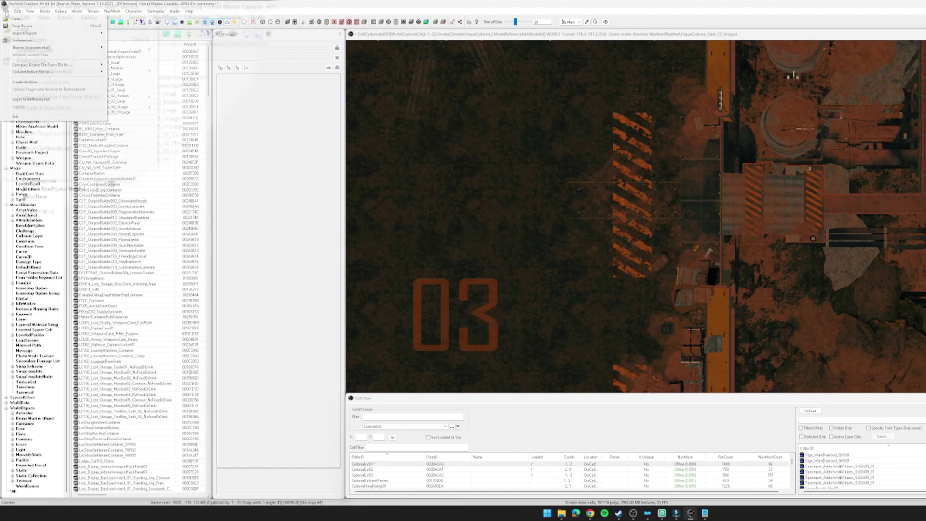
- Exit the Creation Kit from the File menu
{"action": "left_click", "coordinate": [7, 16]}
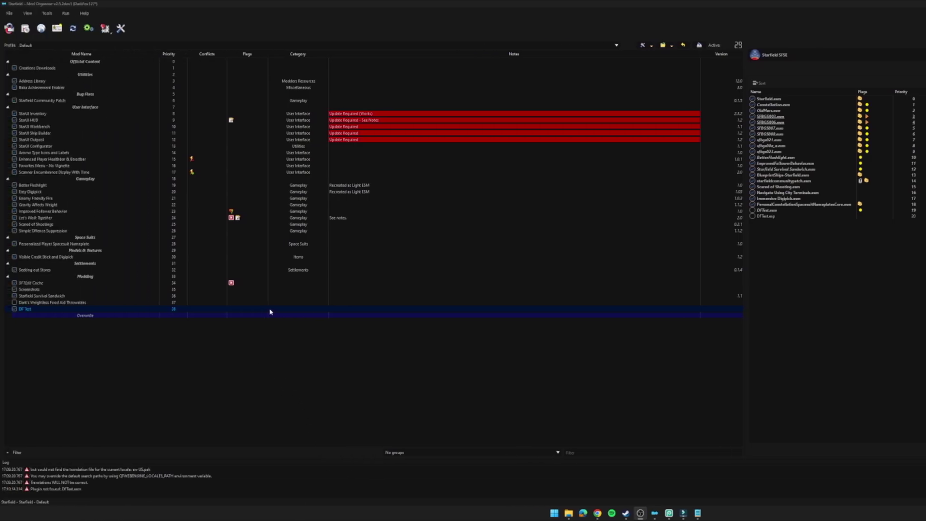
- Open the DF Test mod folder in Explorer and check DFTest.esp and DFTest.esm
{"action": "right_click", "coordinate": [218, 311]}
{"action": "left_click", "coordinate": [241, 394]}
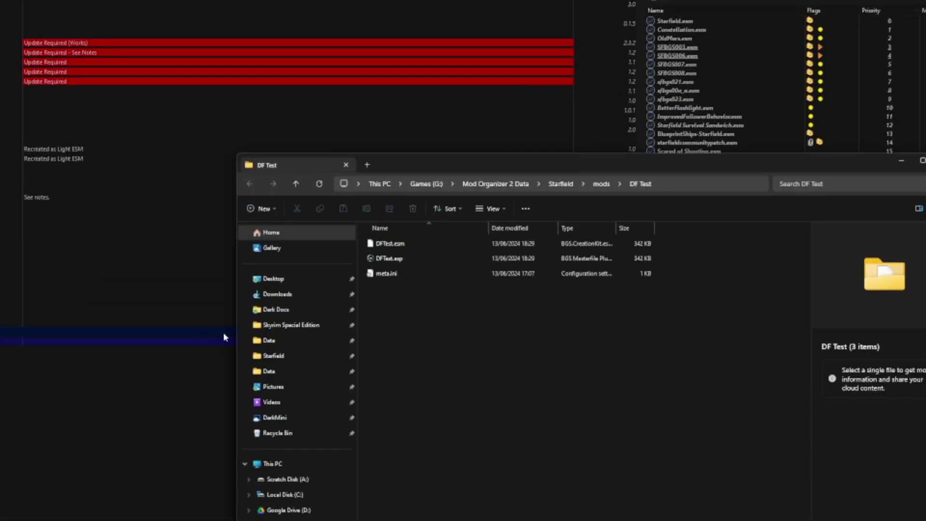
{"action": "left_click", "coordinate": [395, 260]}
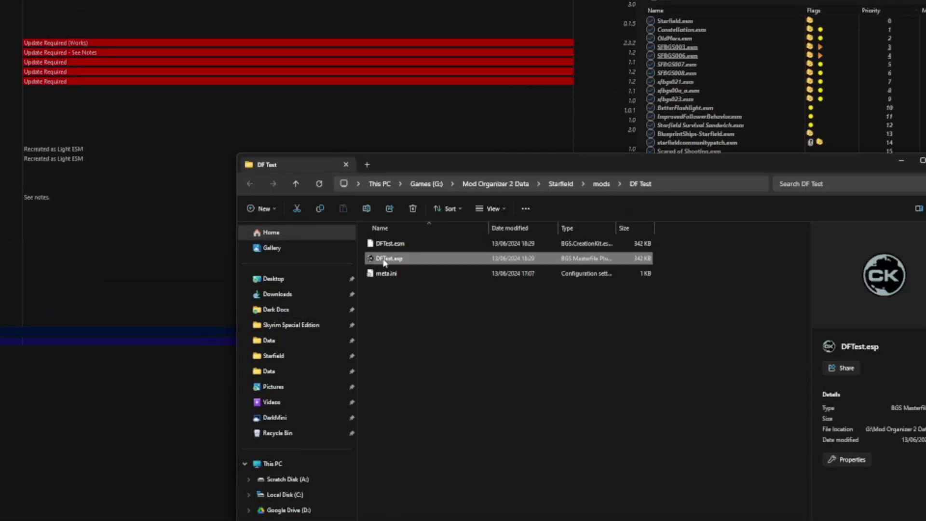
{"action": "left_click", "coordinate": [425, 246]}
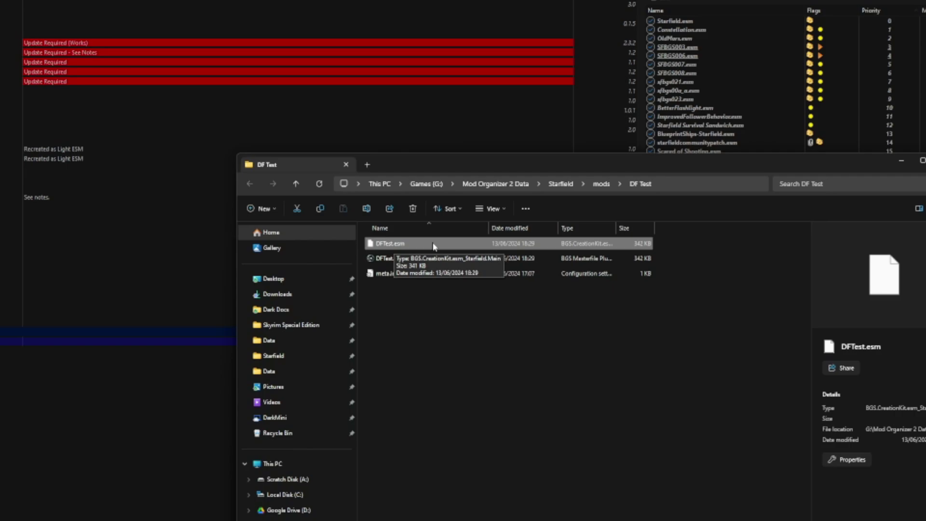
{"action": "left_click", "coordinate": [409, 310]}
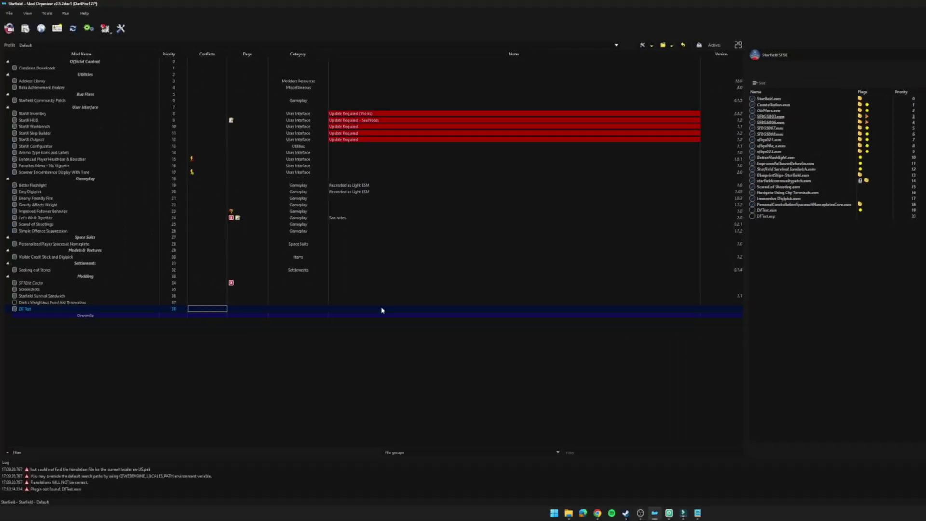
- In DF Test's Information window, move DFTest.esp to Optional ESPs and back
{"action": "right_click", "coordinate": [208, 309]}
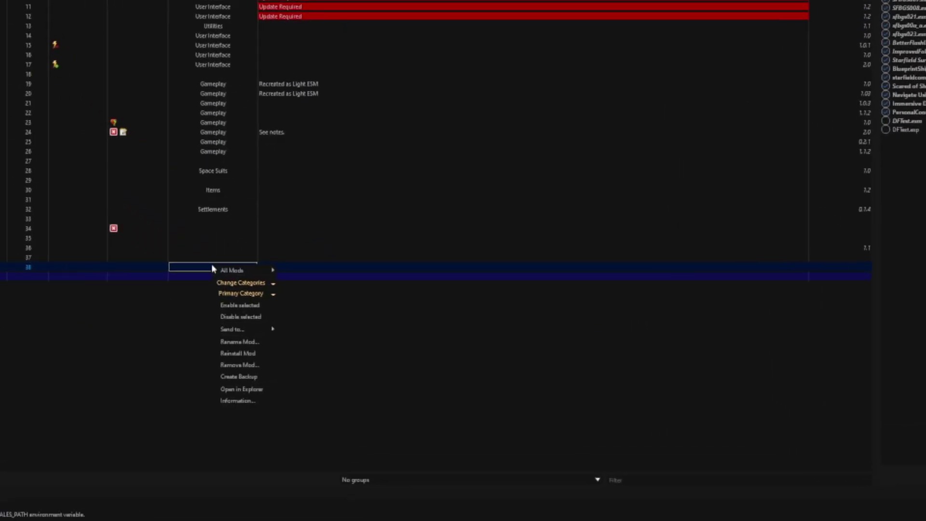
{"action": "left_click", "coordinate": [247, 401]}
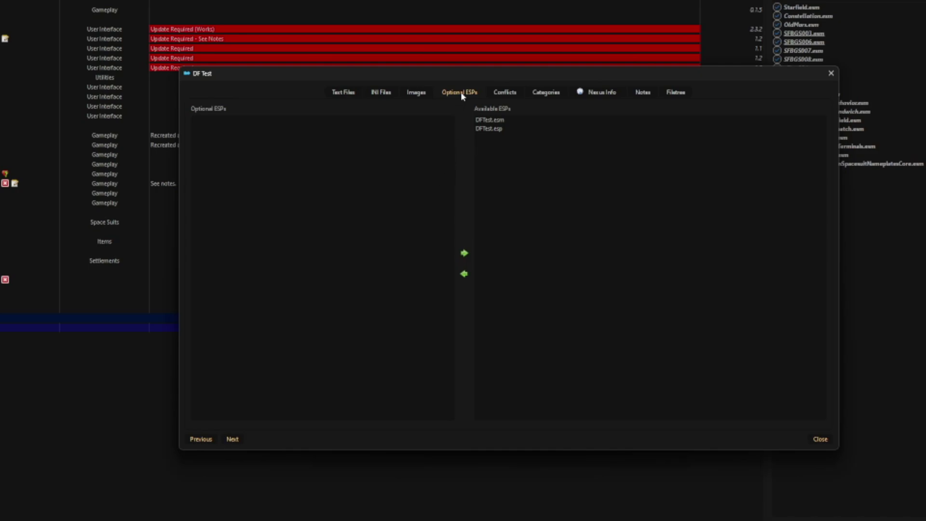
{"action": "left_click", "coordinate": [499, 129]}
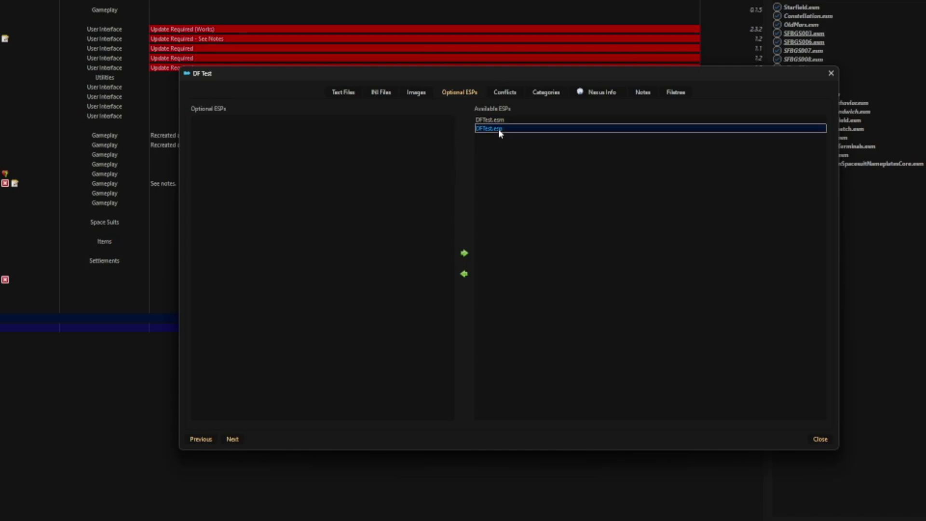
{"action": "left_click", "coordinate": [464, 273]}
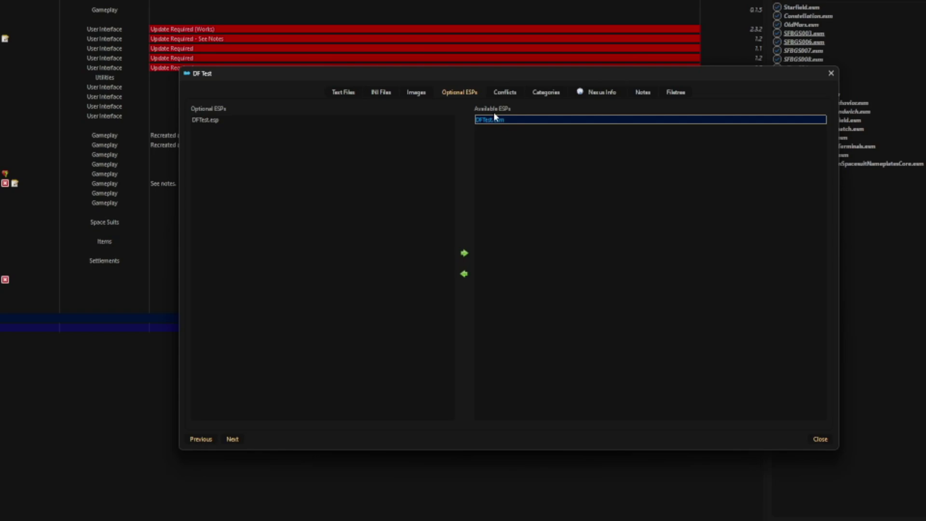
{"action": "left_click", "coordinate": [314, 121]}
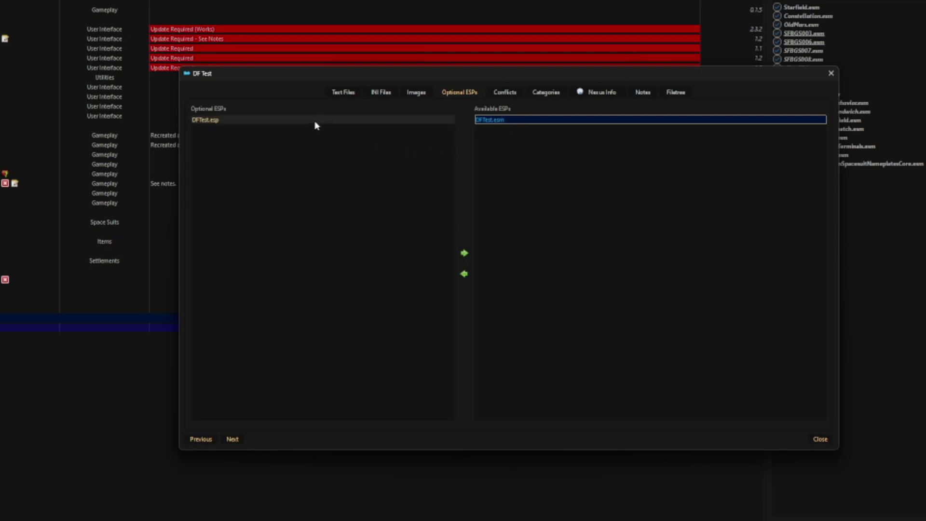
{"action": "left_click", "coordinate": [465, 275]}
- Keep DFTest.esm available, leave DFTest.esp in Optional ESPs, and close the window
{"action": "left_click", "coordinate": [502, 118]}
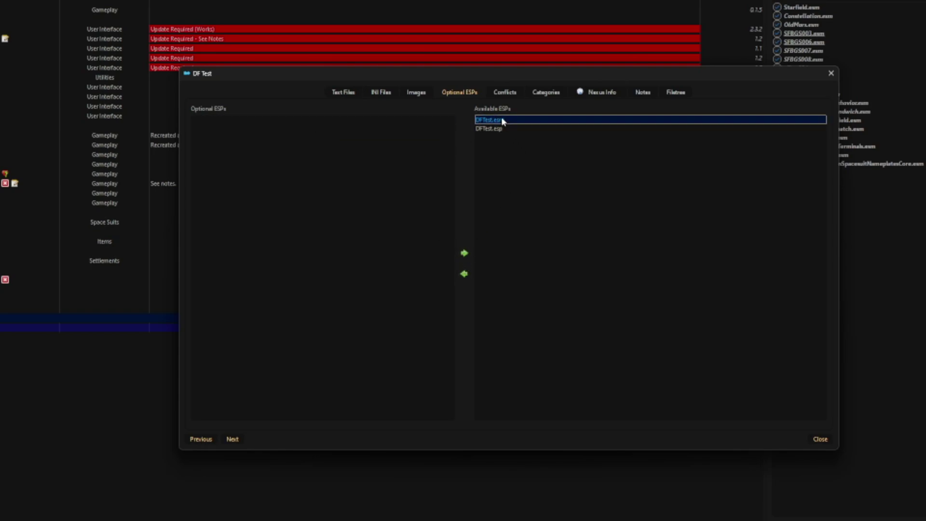
{"action": "left_click", "coordinate": [464, 273]}
{"action": "left_click", "coordinate": [374, 121]}
{"action": "left_click", "coordinate": [504, 119]}
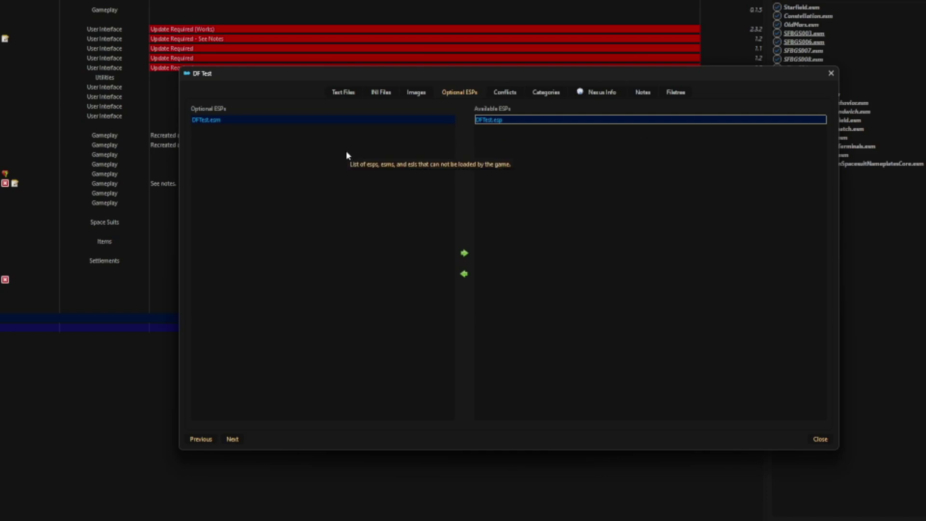
{"action": "left_click", "coordinate": [408, 148]}
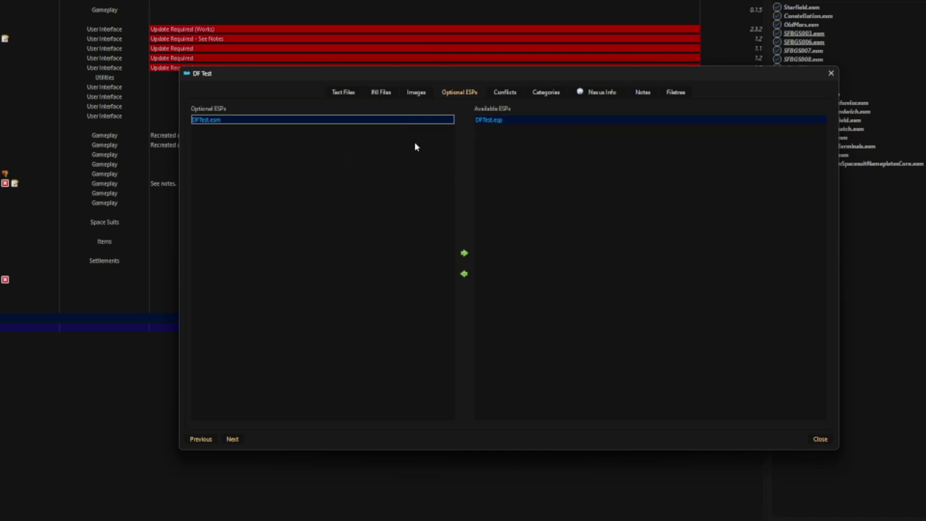
{"action": "left_click", "coordinate": [464, 256]}
{"action": "left_click", "coordinate": [499, 121]}
{"action": "left_click", "coordinate": [464, 274]}
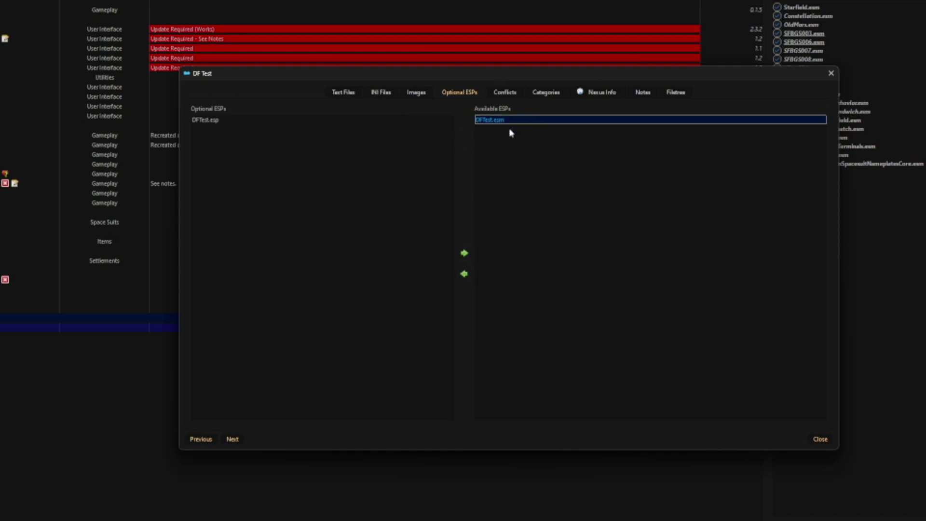
{"action": "left_click", "coordinate": [821, 439]}
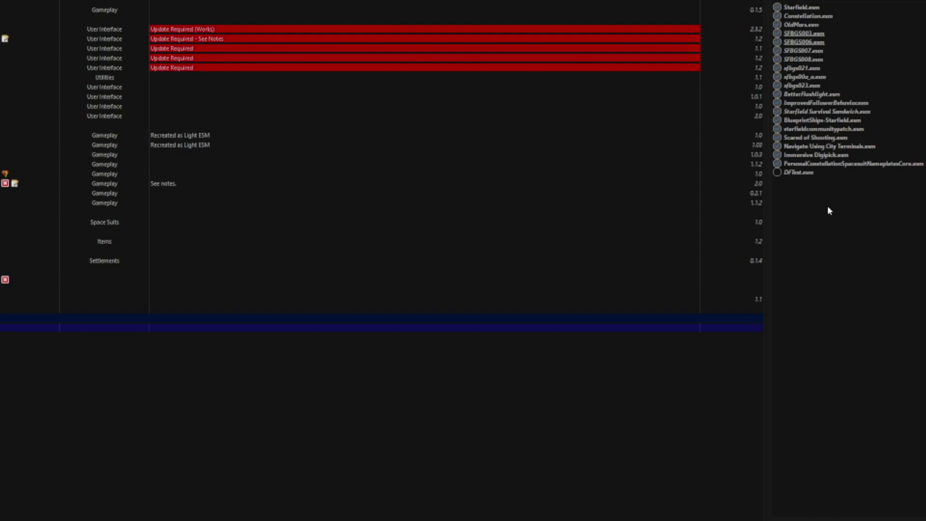
- Tick DFTest.esm in the Plugins list so it loads last at priority 19
{"action": "left_click", "coordinate": [805, 172]}
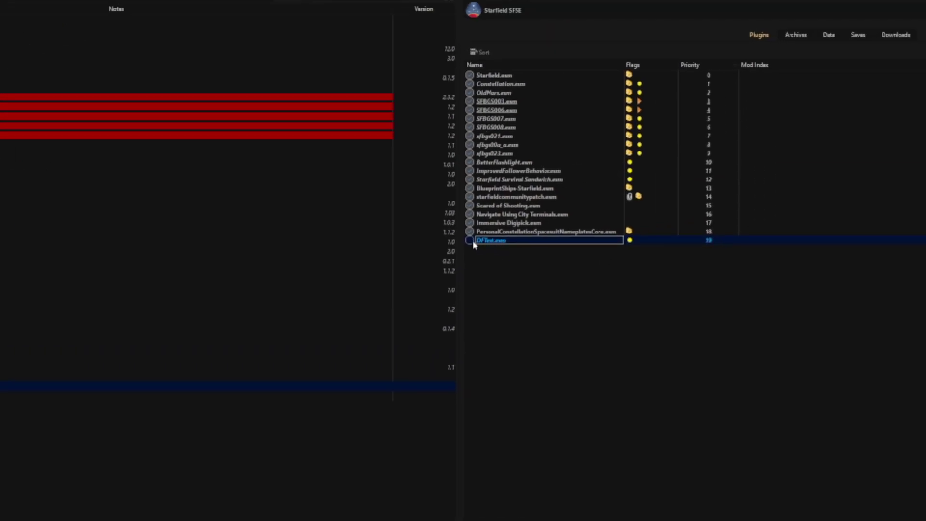
{"action": "left_click", "coordinate": [471, 241]}
{"action": "left_click", "coordinate": [498, 265]}
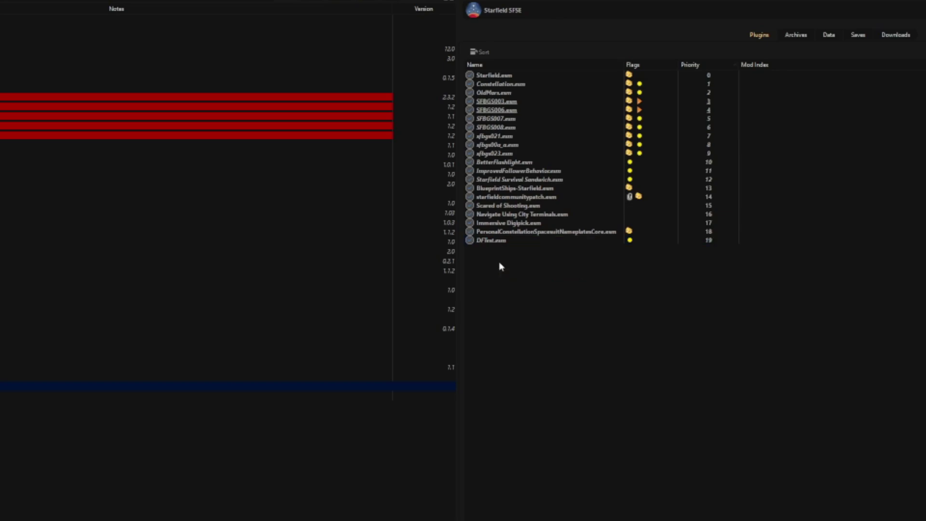